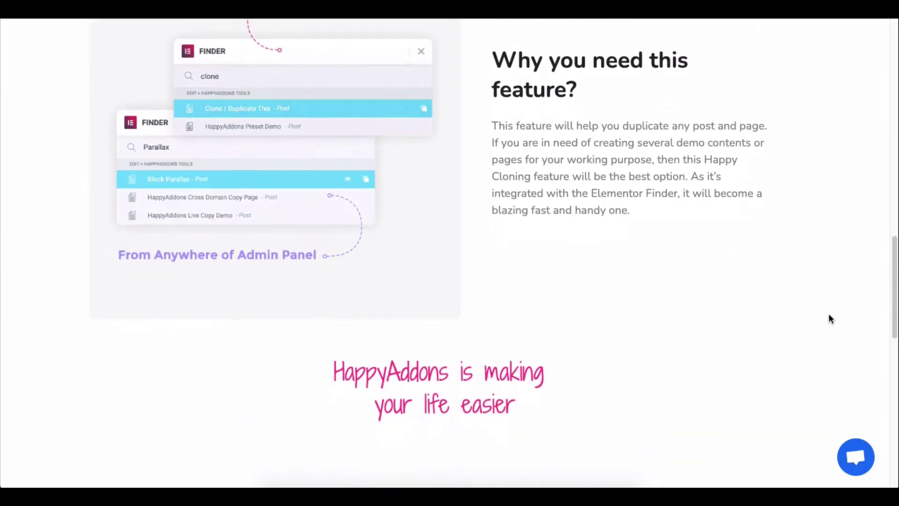
Read through the Happy Clone feature page, then open the Elementor Finder with Ctrl+E.
scroll(829, 318, down, 2)
scroll(830, 319, down, 5)
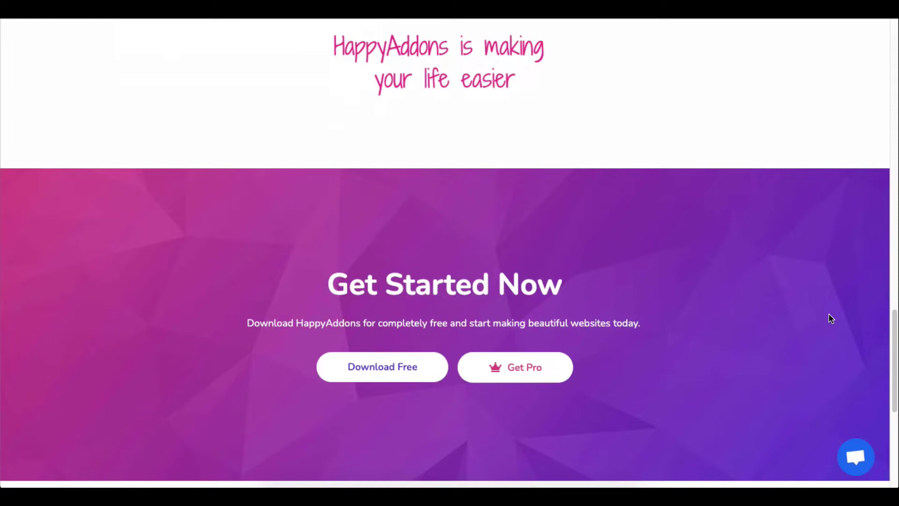
scroll(829, 319, up, 3)
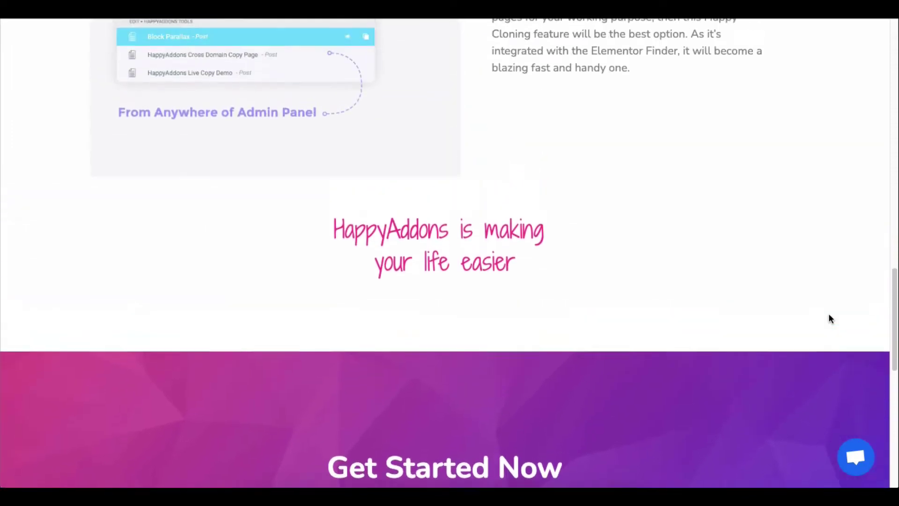
scroll(830, 319, up, 3)
scroll(830, 319, up, 1)
scroll(830, 319, up, 1)
scroll(830, 319, up, 1)
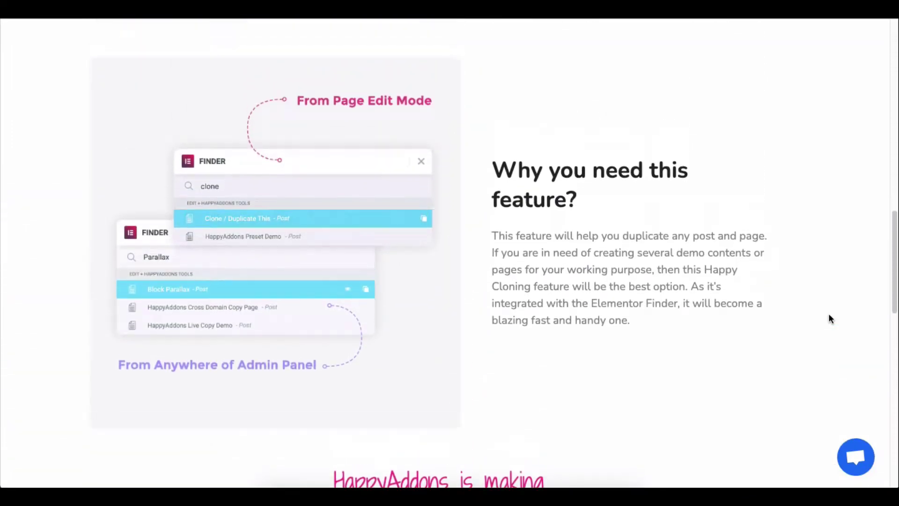
scroll(830, 319, up, 1)
scroll(829, 319, up, 1)
scroll(830, 319, up, 2)
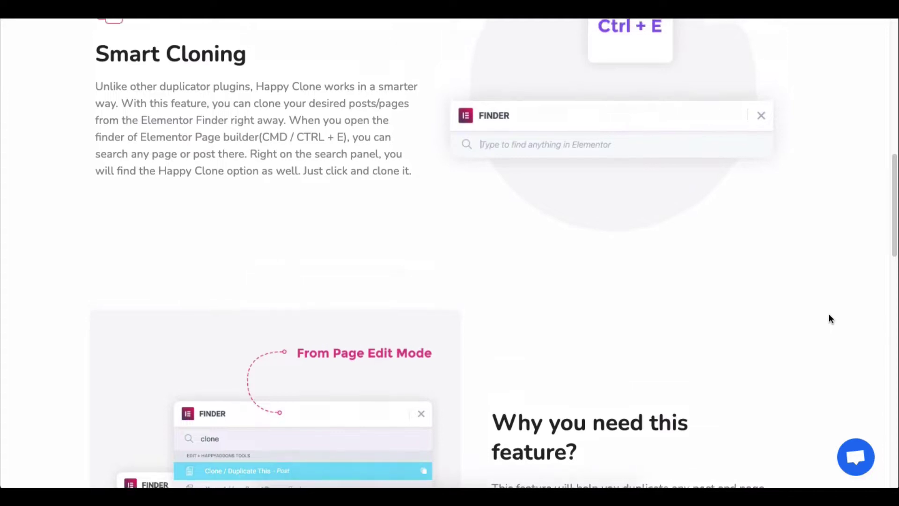
scroll(830, 319, up, 3)
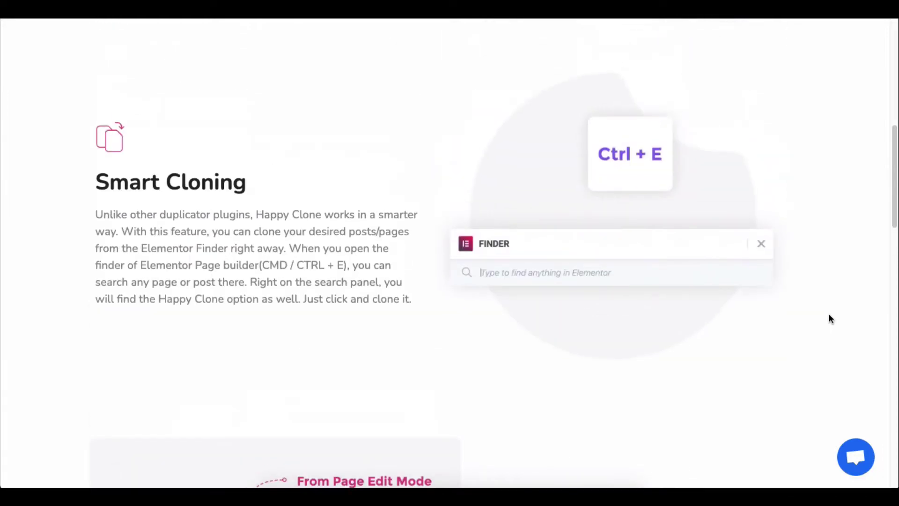
scroll(830, 319, up, 5)
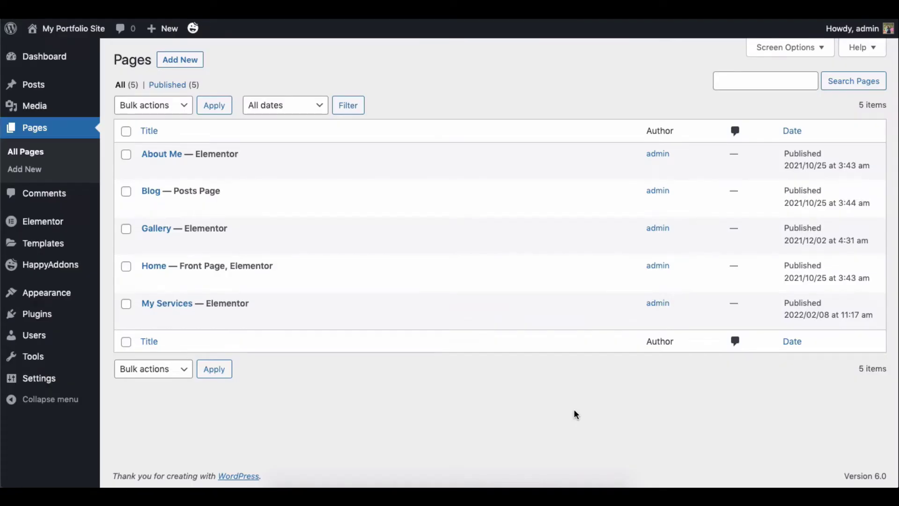
key(ctrl+e)
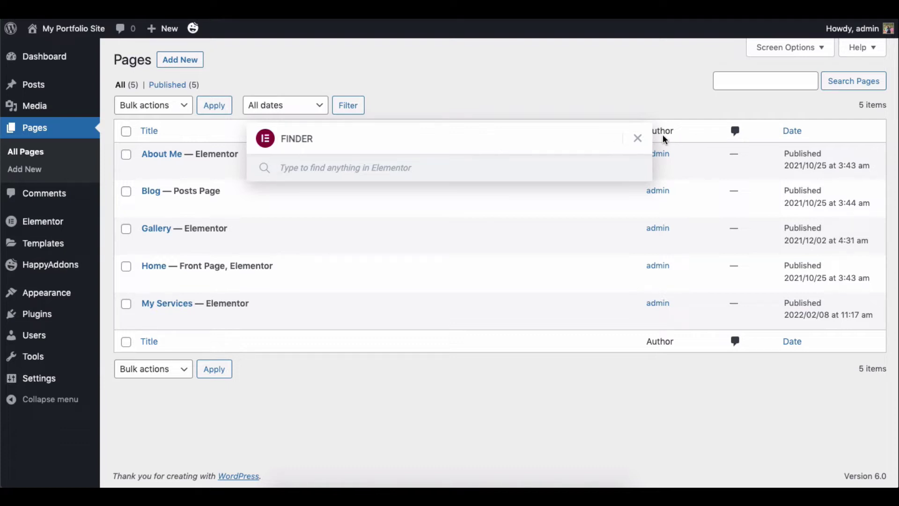
Close the Elementor Finder popup over the Pages list.
click(637, 140)
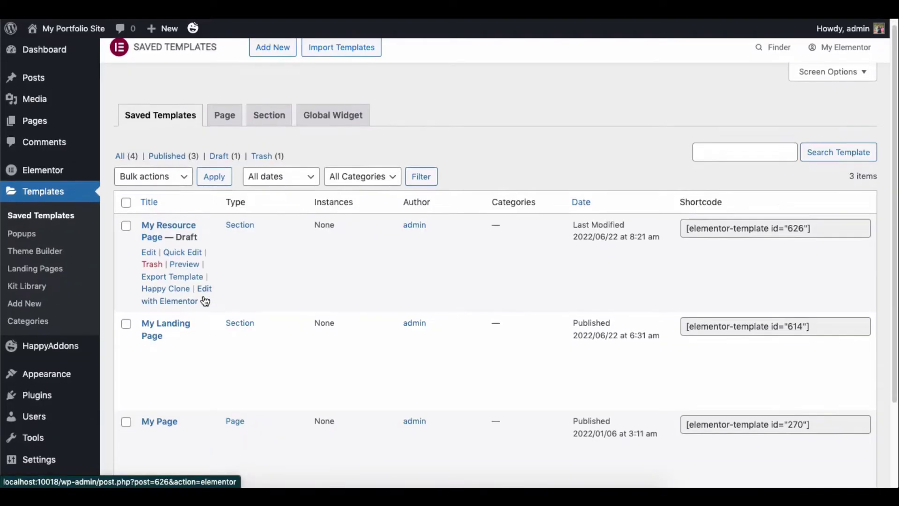
Scroll through the saved Elementor templates list to check for the cloning option.
scroll(205, 299, down, 2)
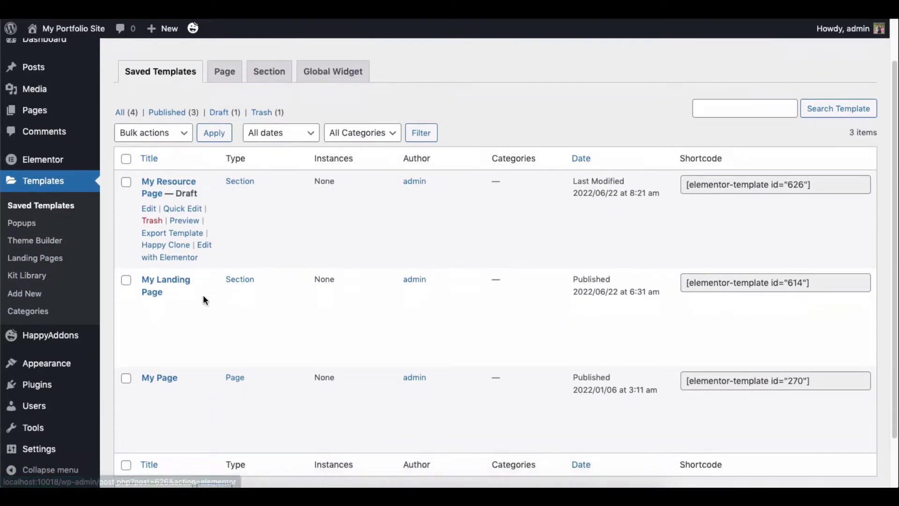
scroll(204, 300, down, 3)
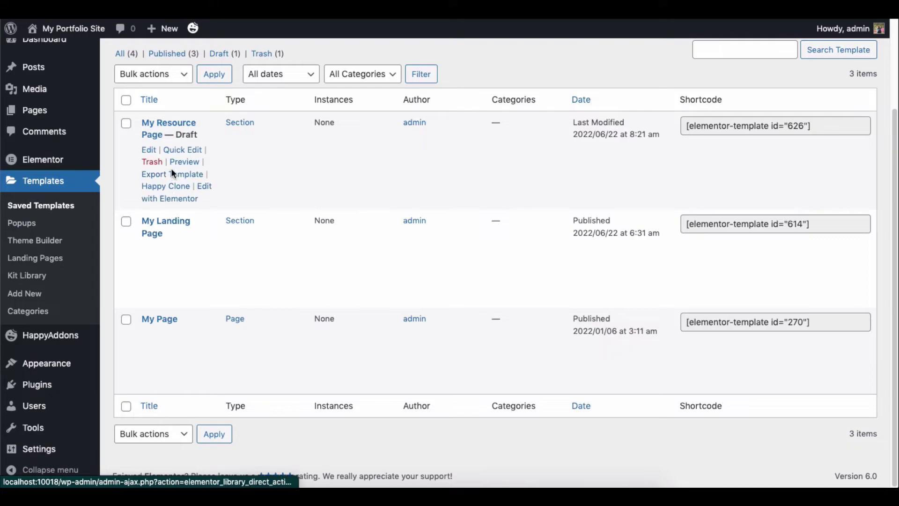
scroll(173, 173, up, 5)
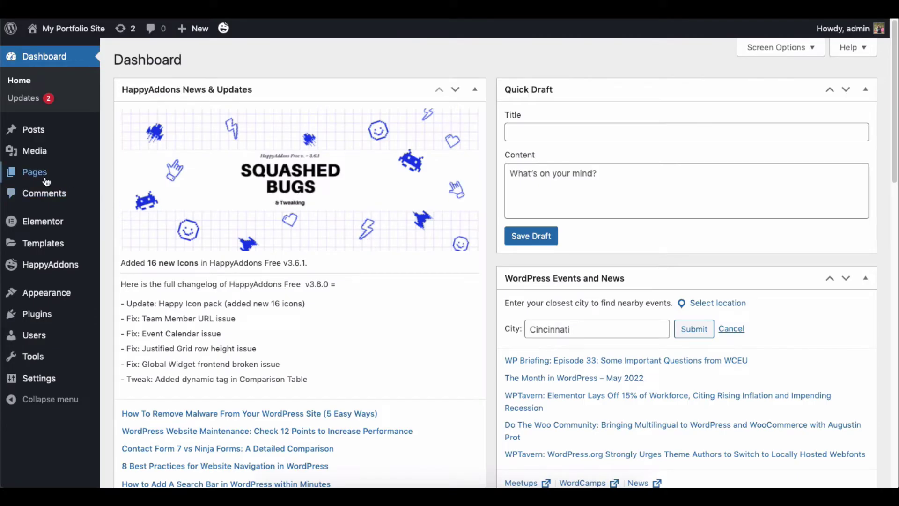
Preview the live Home page from the Pages list, scrolling down and back to the top.
click(45, 181)
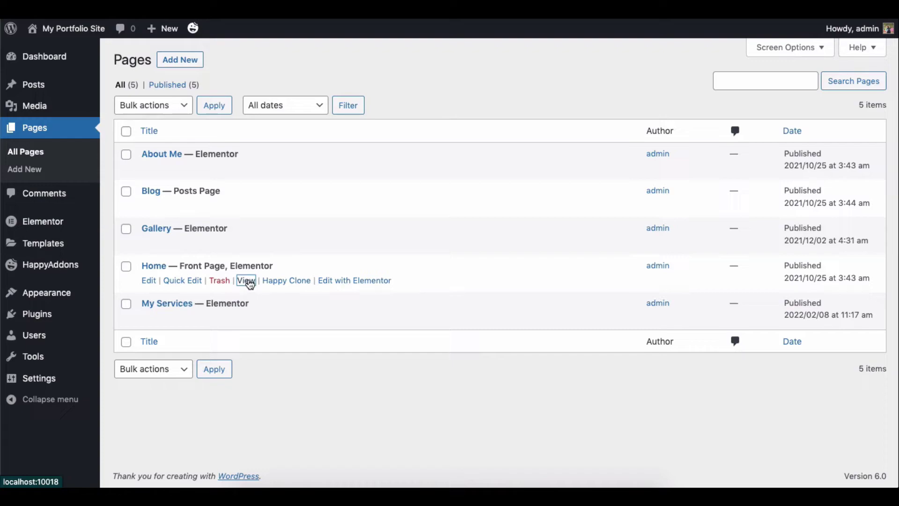
click(251, 282)
scroll(634, 220, down, 5)
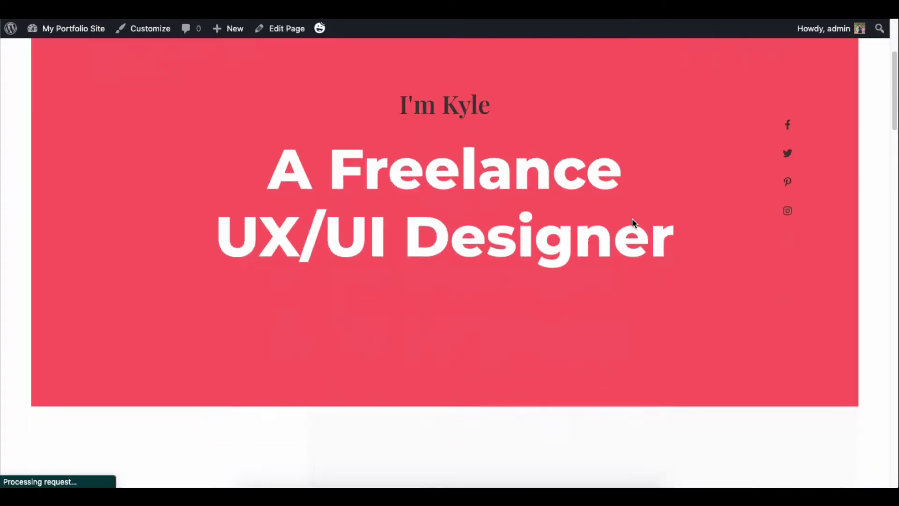
scroll(634, 223, down, 10)
scroll(634, 223, down, 5)
scroll(632, 220, down, 5)
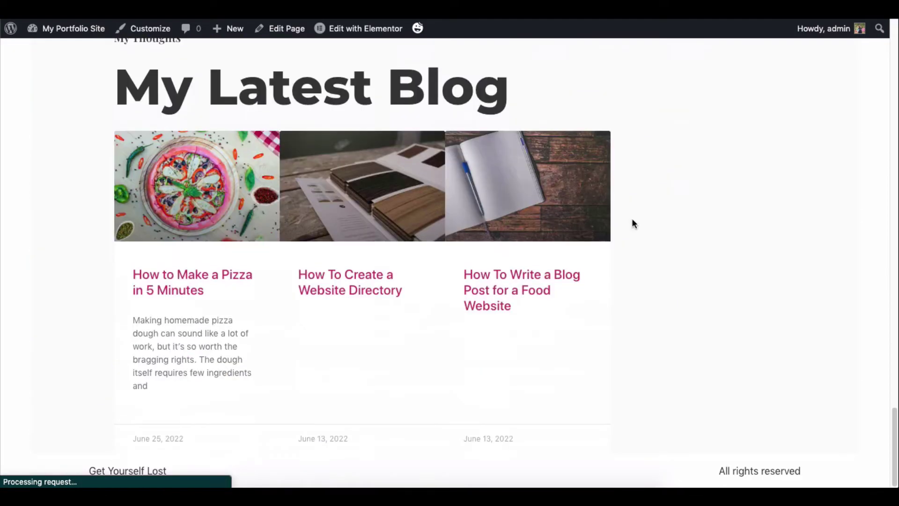
scroll(632, 220, up, 10)
click(634, 225)
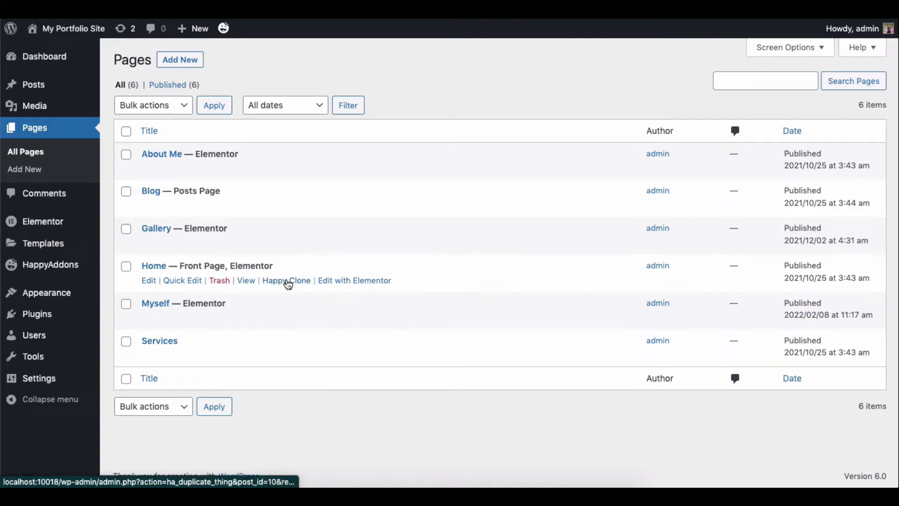
Clone the Home page, rename the copy 'Home Page Two', and open it in Elementor.
click(286, 281)
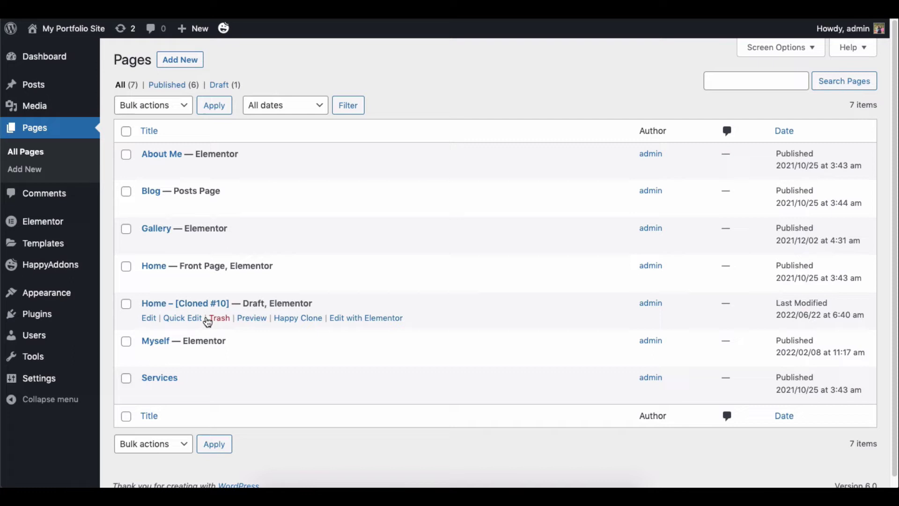
click(201, 319)
drag(202, 327, 262, 327)
text(age Two)
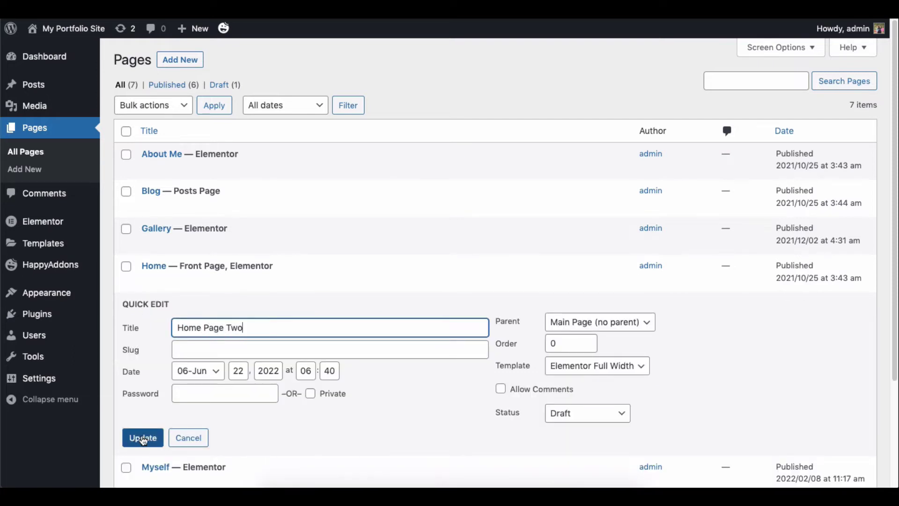
click(142, 437)
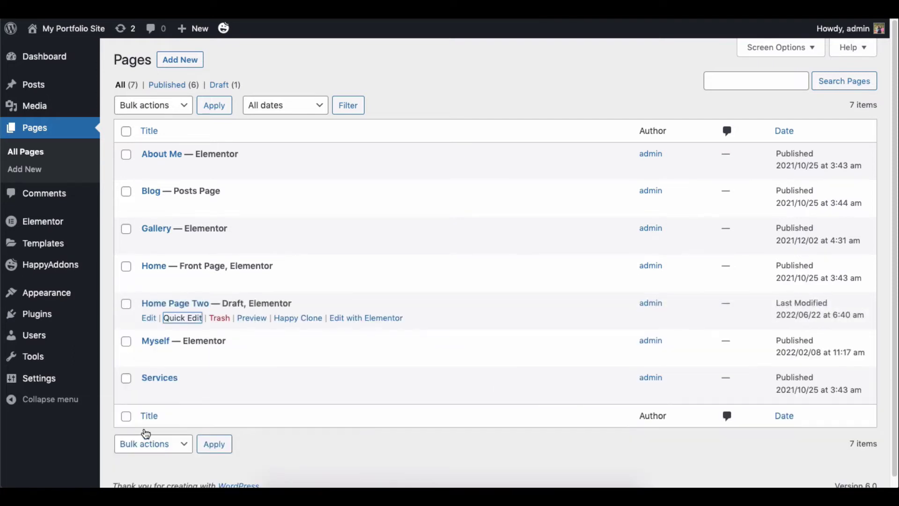
click(362, 322)
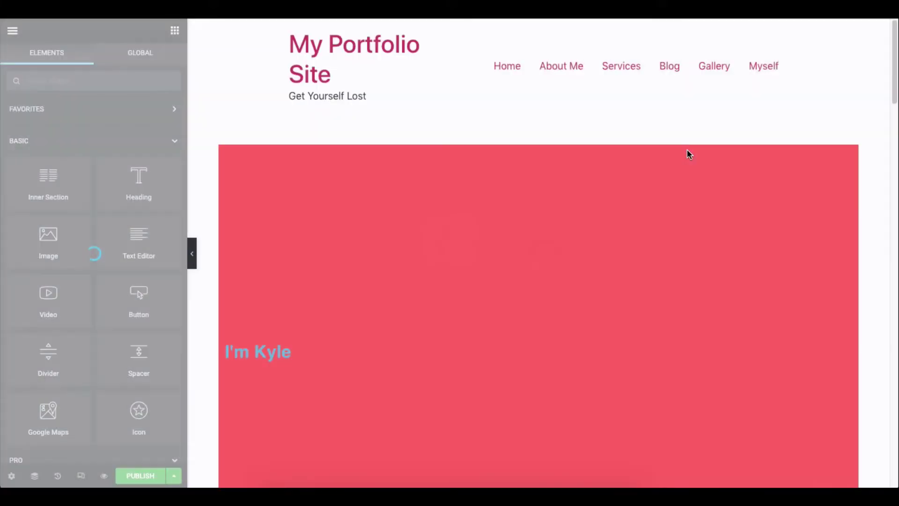
scroll(687, 149, down, 8)
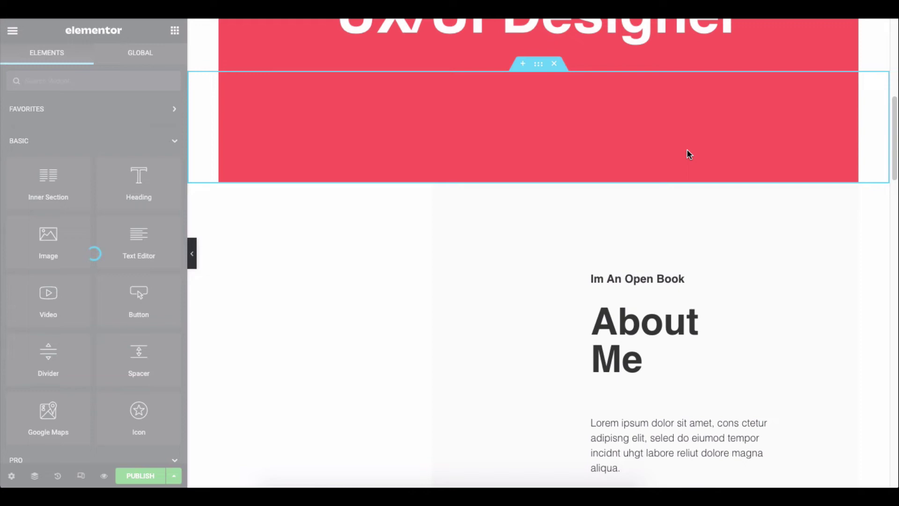
scroll(687, 149, down, 8)
scroll(687, 149, up, 2)
scroll(687, 149, up, 11)
scroll(687, 150, down, 8)
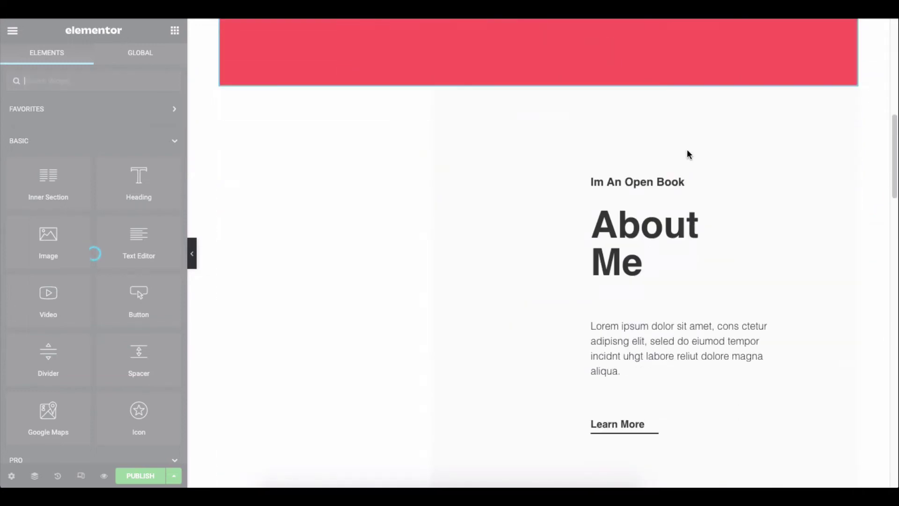
scroll(687, 150, down, 8)
scroll(688, 150, down, 8)
scroll(687, 149, down, 8)
scroll(687, 149, down, 3)
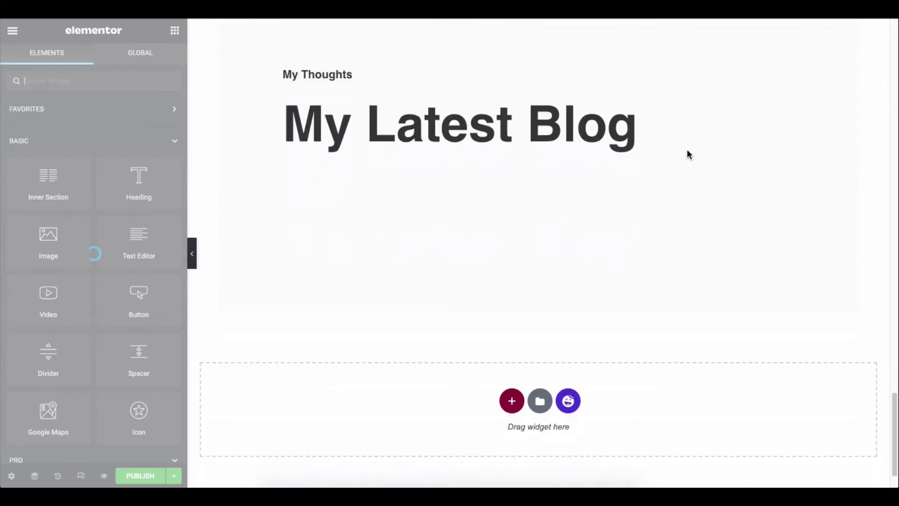
scroll(686, 149, down, 1)
scroll(687, 149, up, 10)
scroll(687, 149, up, 8)
scroll(688, 154, up, 5)
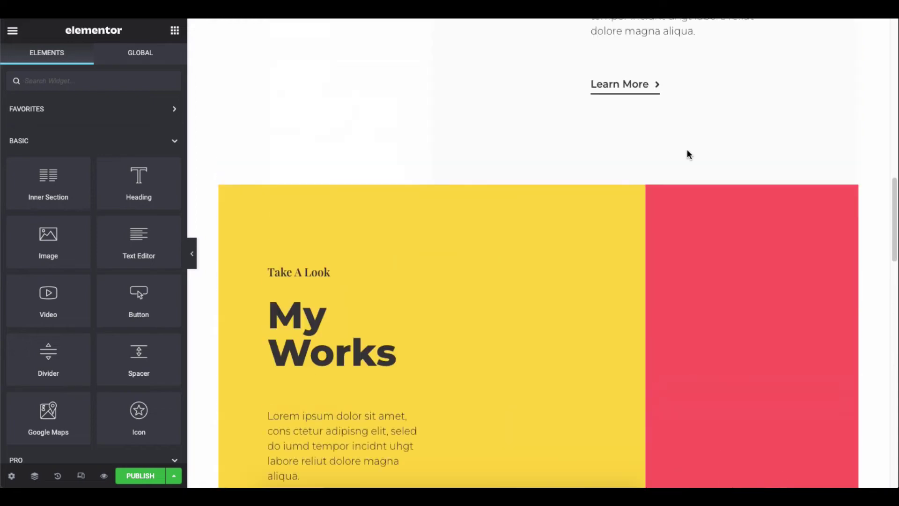
scroll(688, 153, up, 8)
scroll(688, 154, up, 5)
scroll(688, 153, up, 2)
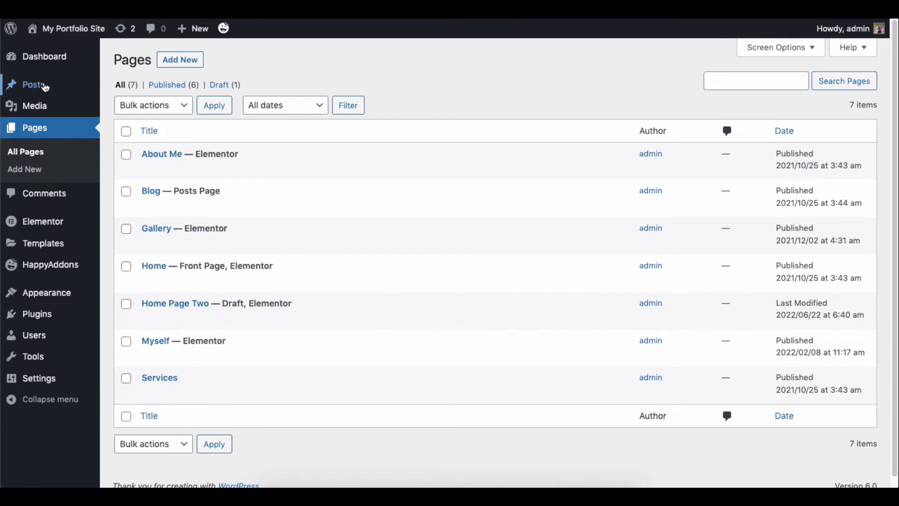
click(44, 86)
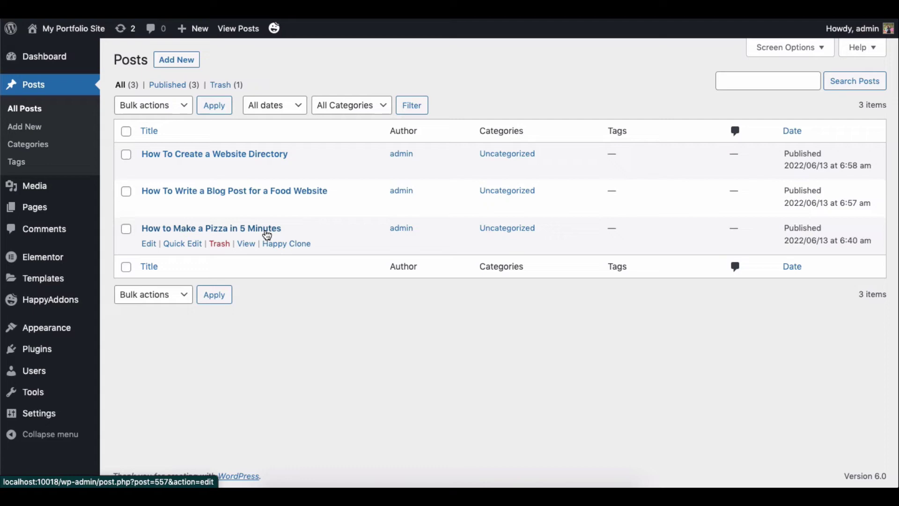
Clone the pizza post, retitle it 'How to Make a Pizza in a Different Style', then trash it.
click(279, 244)
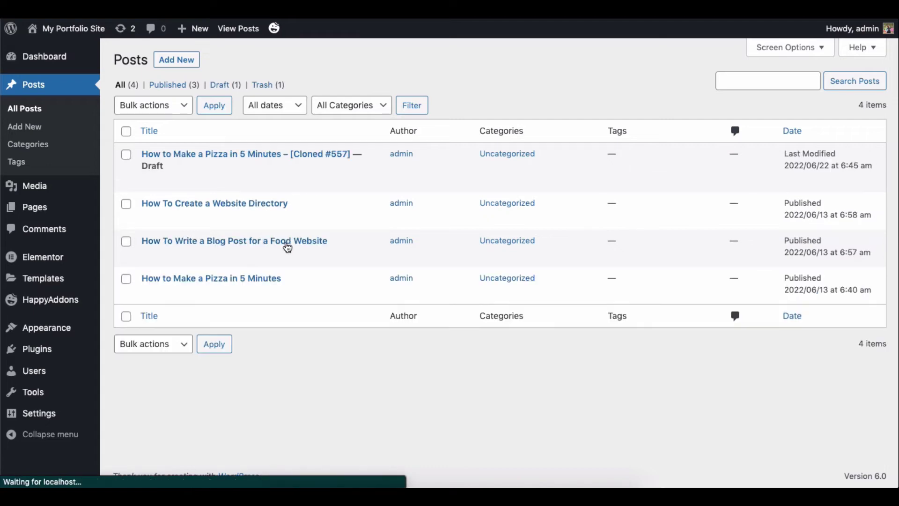
click(183, 180)
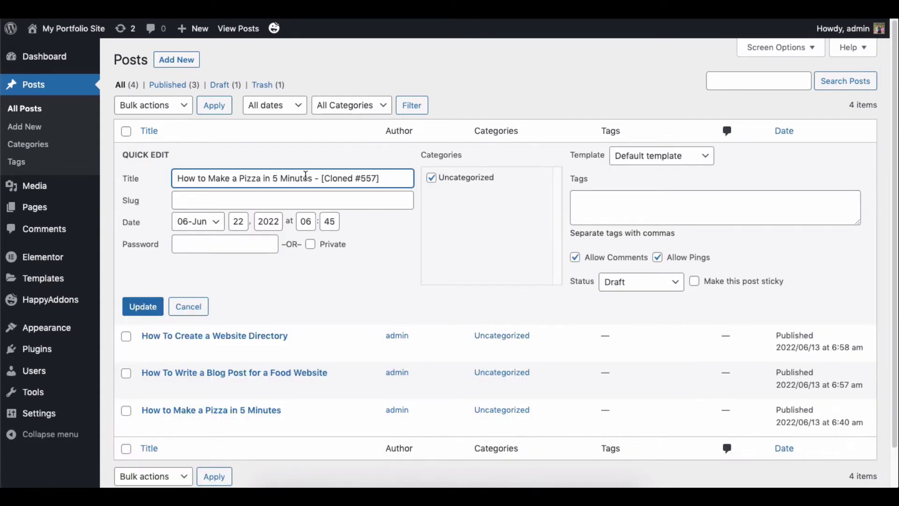
shift+click(264, 178)
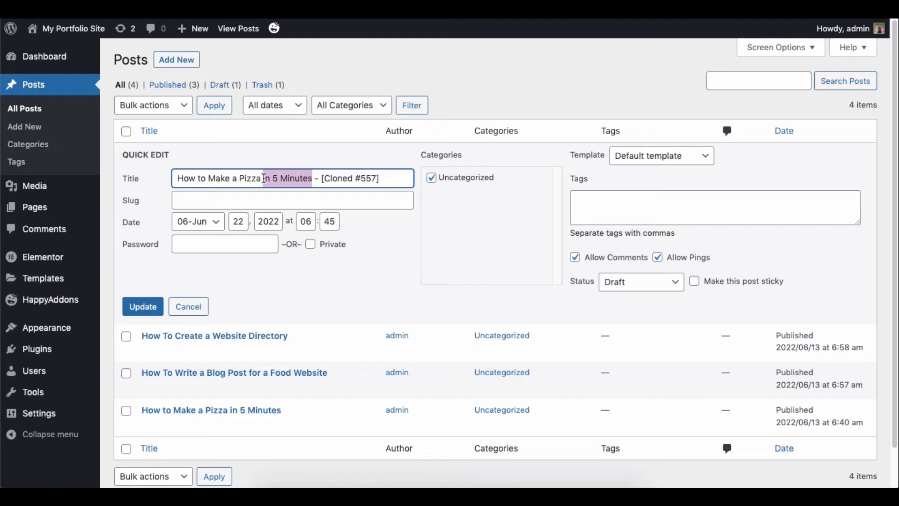
text(in a Di)
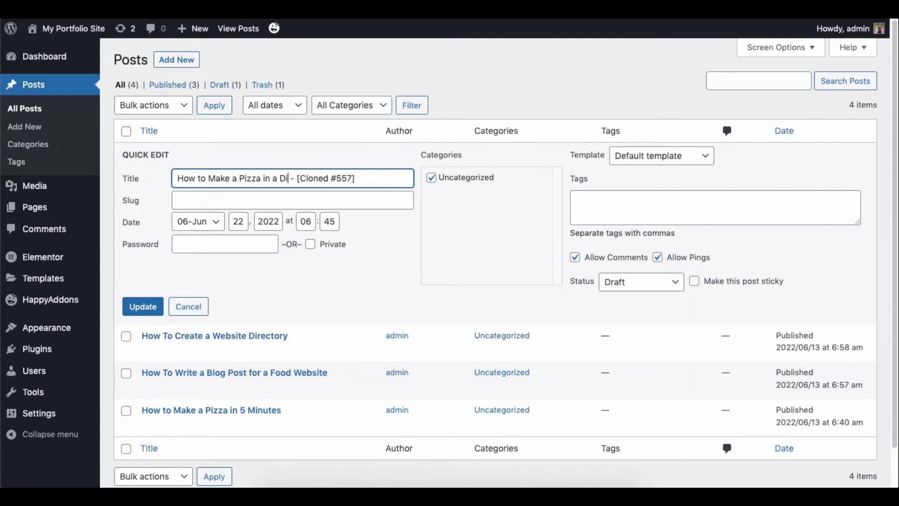
text(fferent Style)
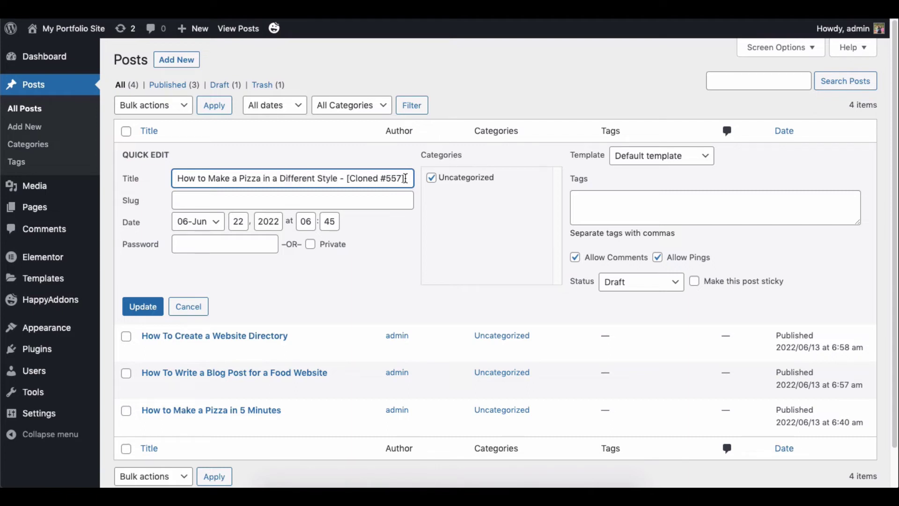
shift+click(405, 178)
key(BackSpace)
click(142, 306)
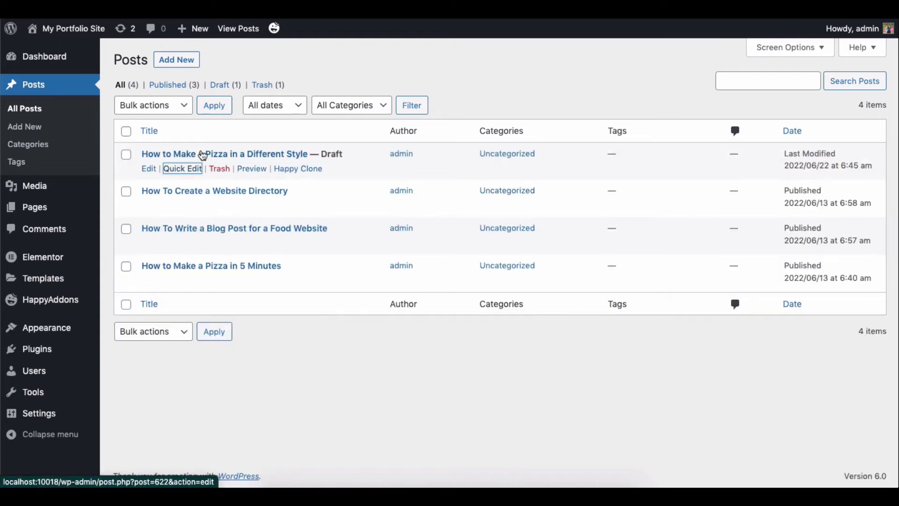
click(252, 169)
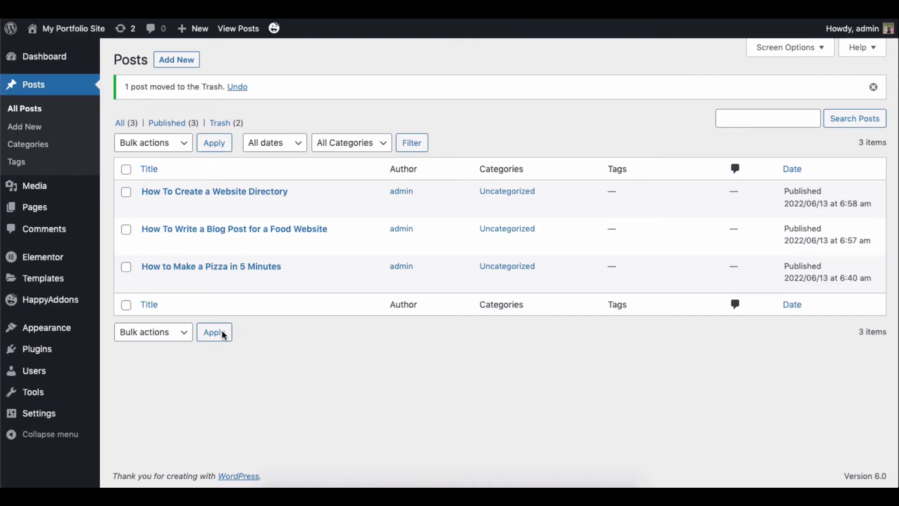
Duplicate the My Page template from the Page templates tab.
click(42, 283)
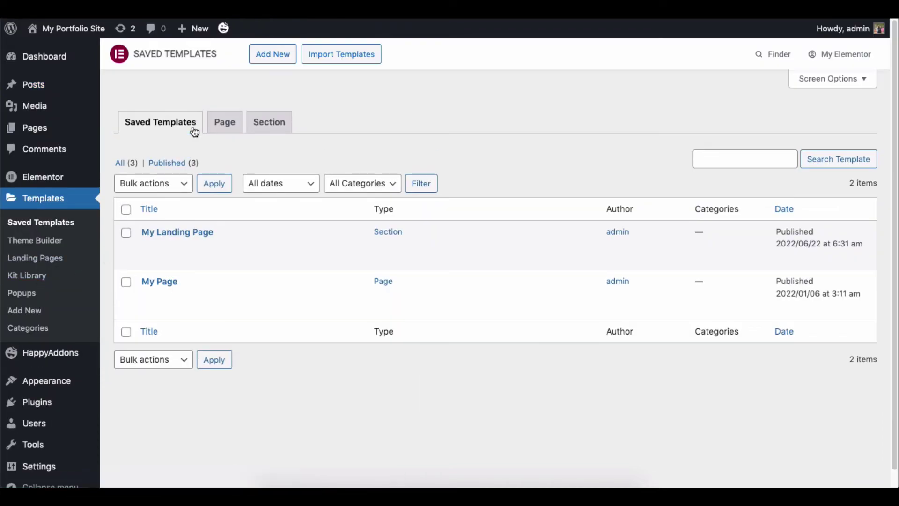
click(225, 126)
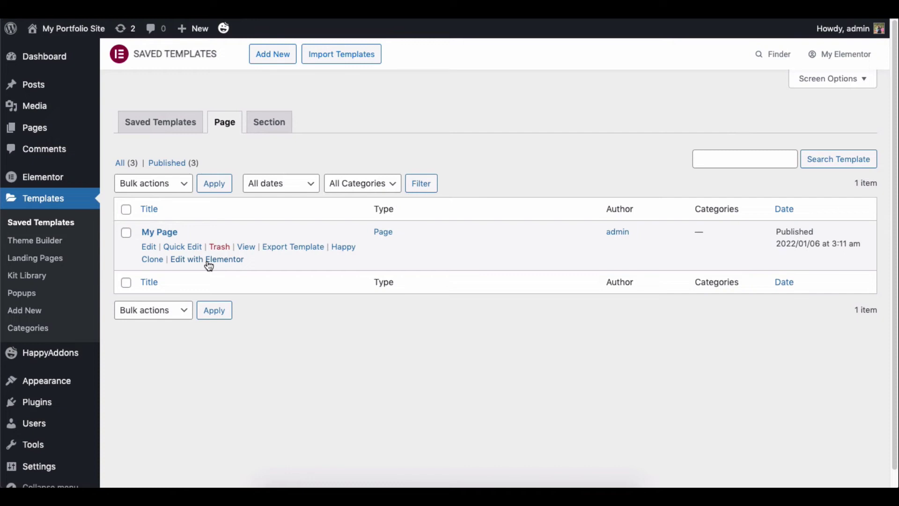
click(343, 251)
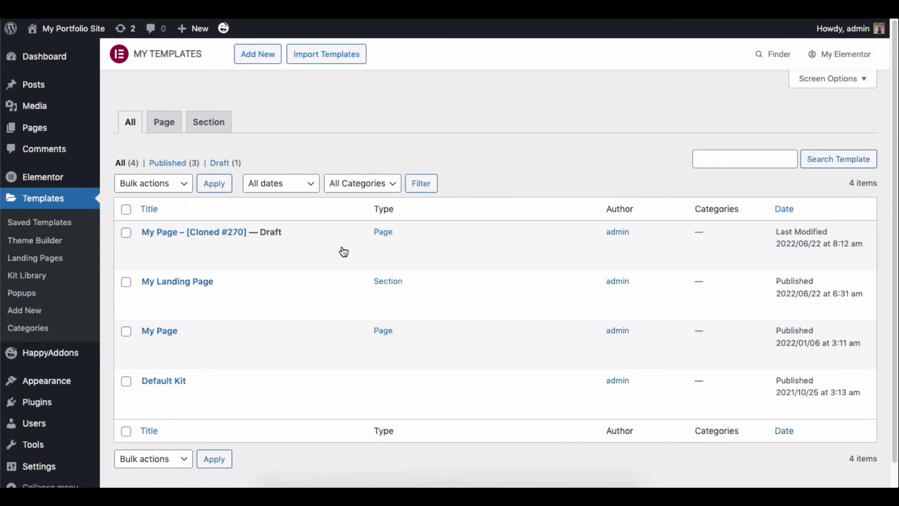
Preview the My Page – [Cloned #270] draft, then close the preview.
click(162, 123)
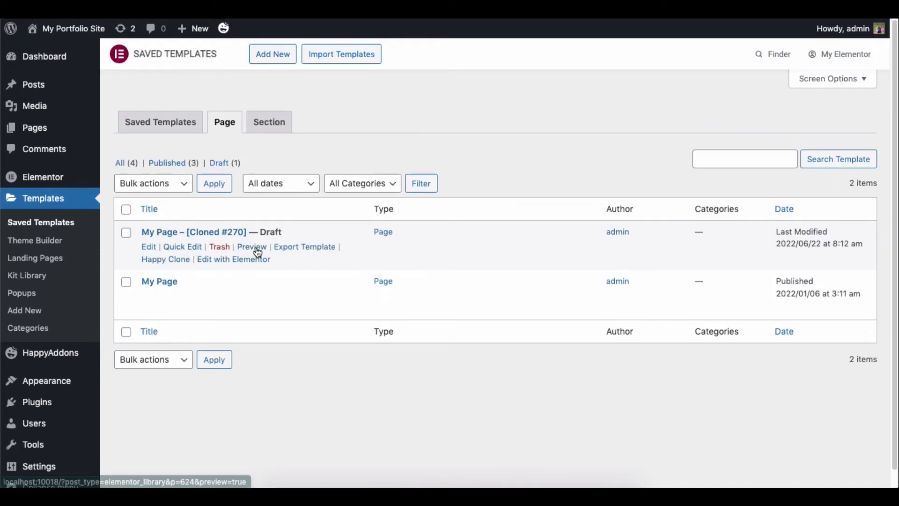
click(257, 253)
scroll(581, 244, down, 5)
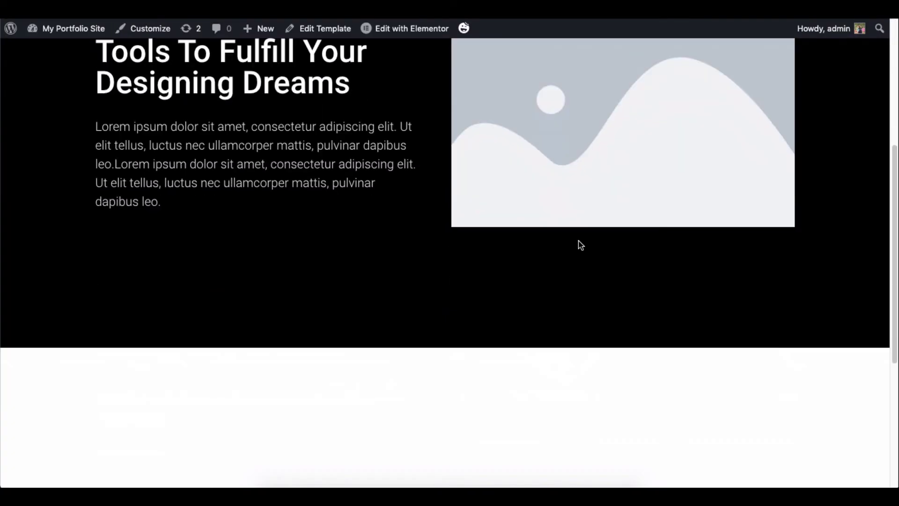
scroll(580, 245, up, 3)
scroll(581, 245, up, 1)
key(ctrl+w)
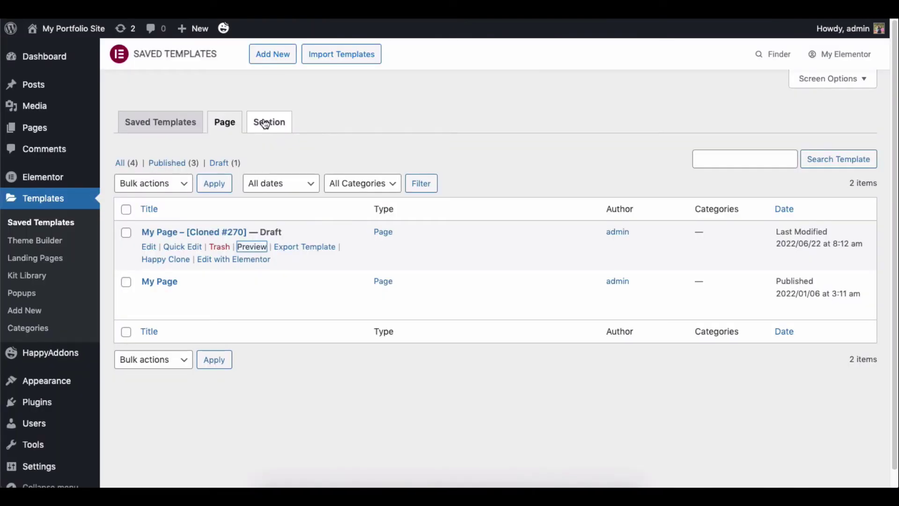
Show the Section templates to view My Landing Page, then visit the site's front page.
click(265, 122)
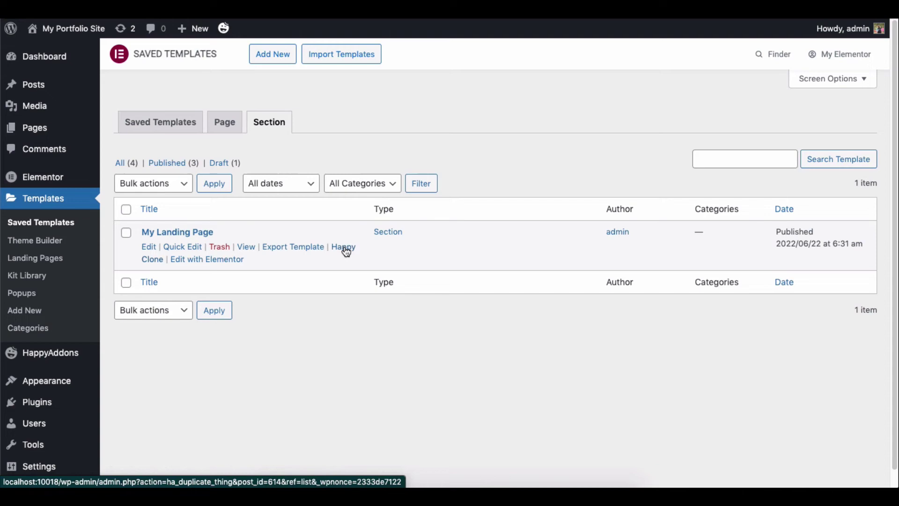
click(229, 125)
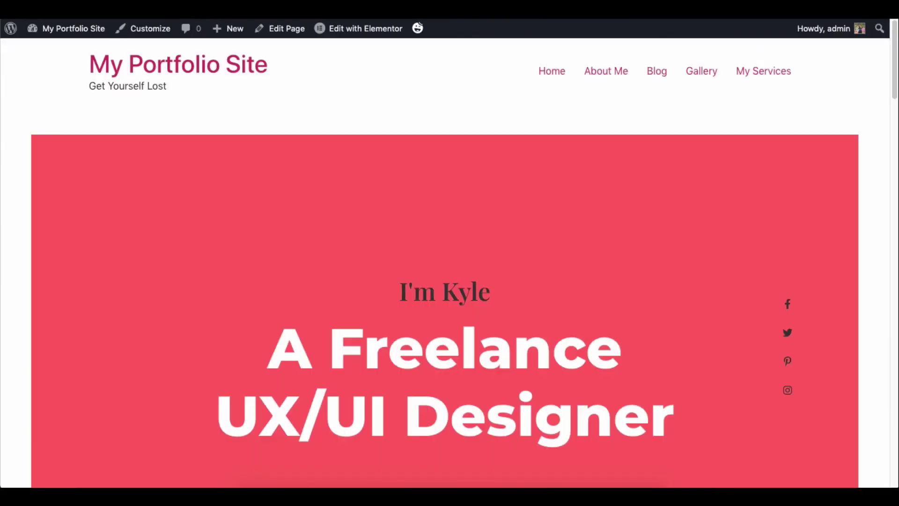
Search the Elementor Finder for 'My landing' and clone My Landing Page from the results.
key(ctrl+e)
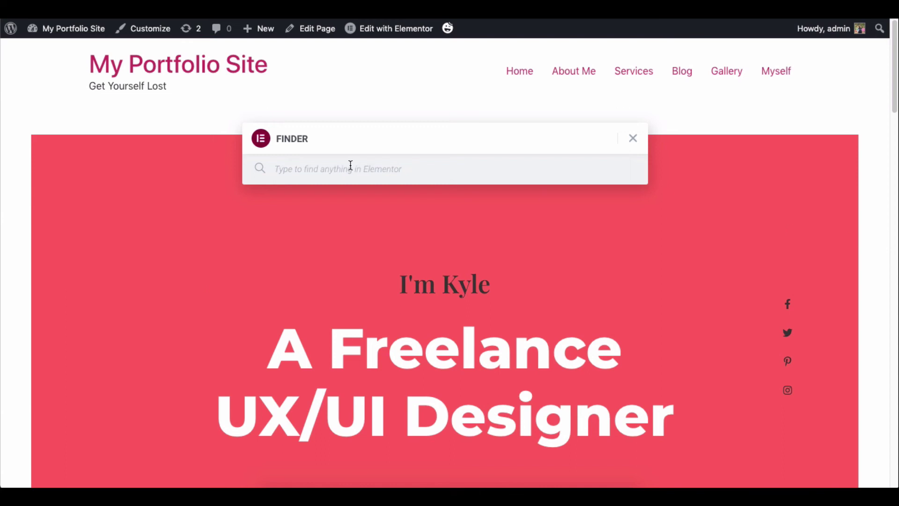
text(My)
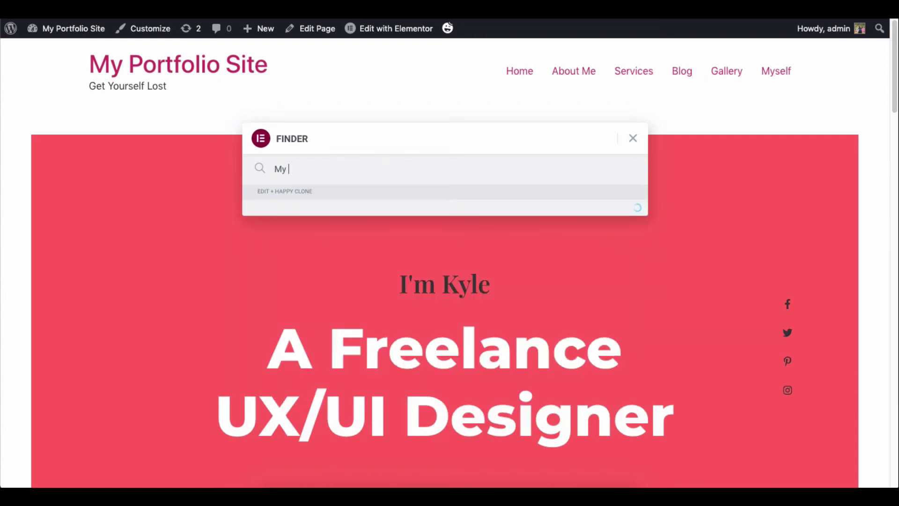
text( templat)
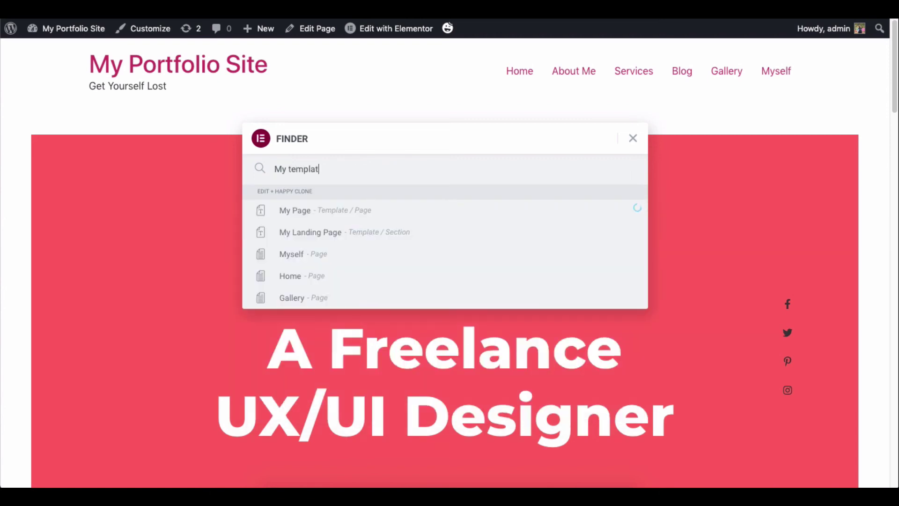
text(e)
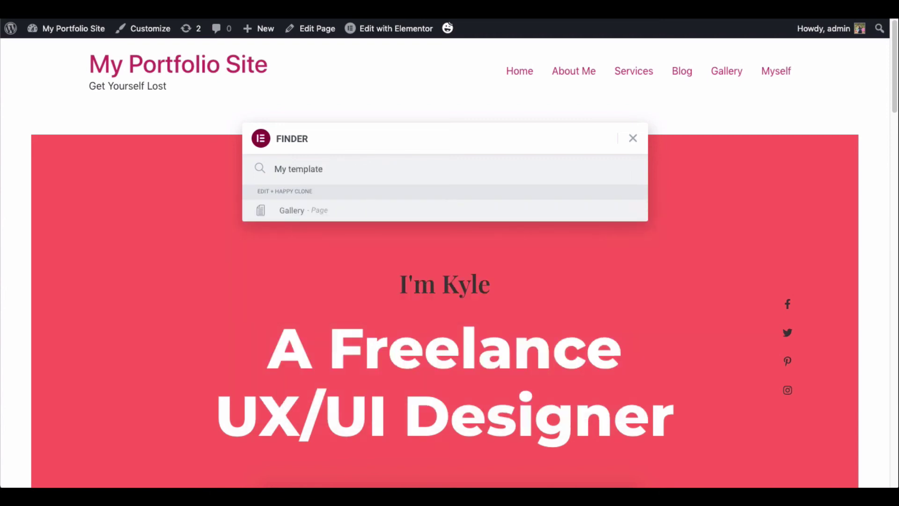
key(BackSpace)
key(BackSpace)
key(BackSpace)
key(BackSpace)
key(BackSpace)
key(BackSpace)
key(BackSpace)
key(BackSpace)
text(landing)
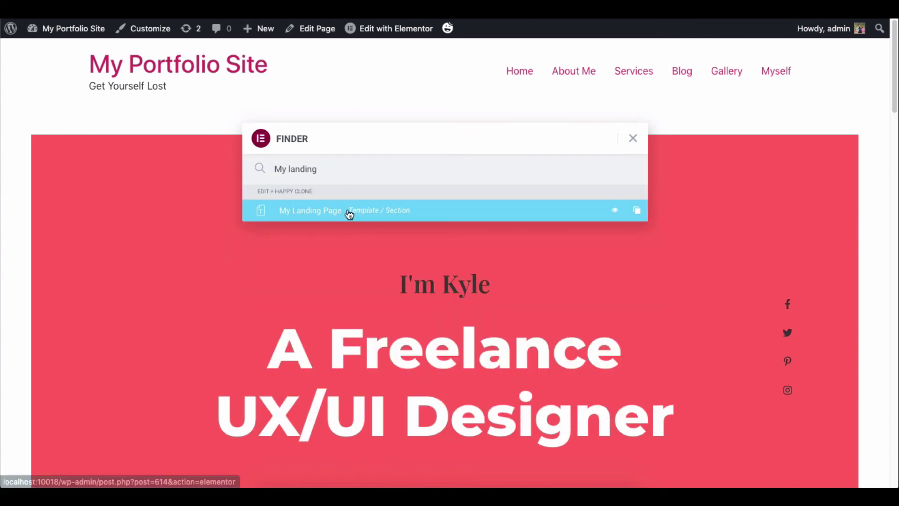
click(636, 209)
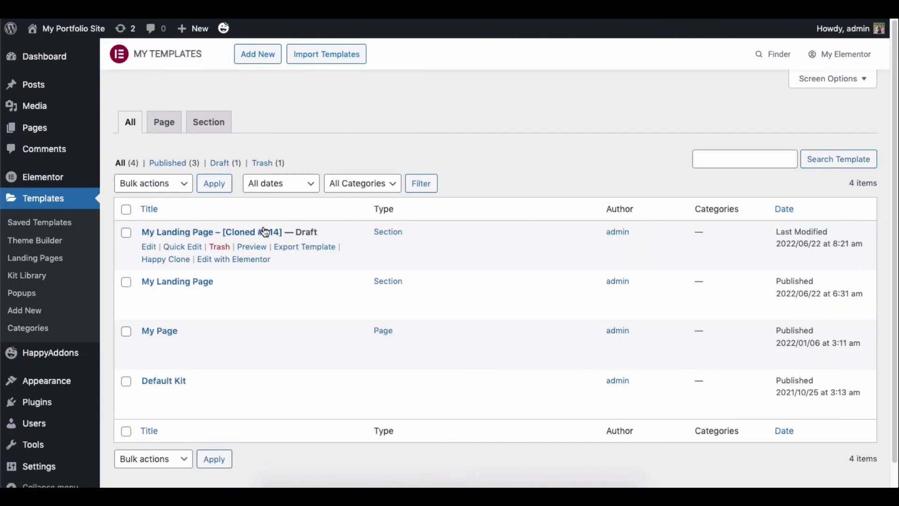
Change the cloned template's title to 'My Resource Page' via Quick Edit and save it.
click(183, 247)
drag(192, 256, 248, 256)
text(Re)
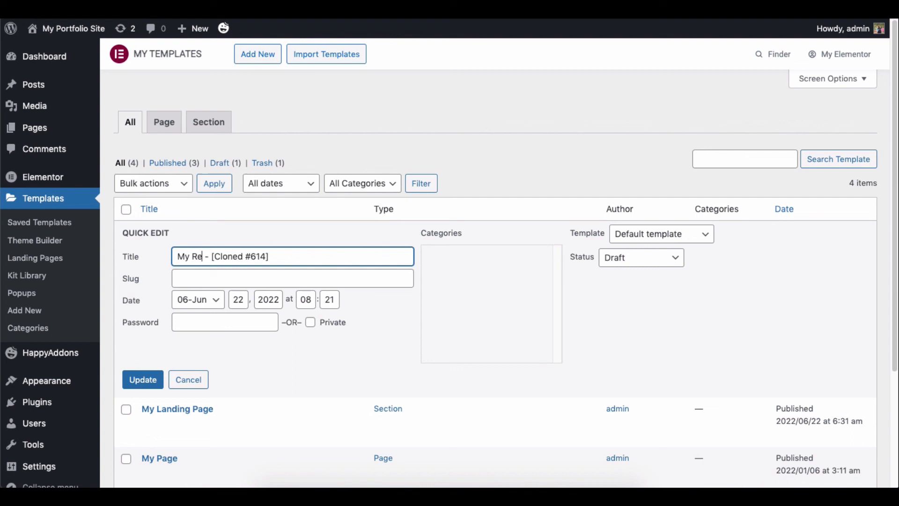
text(source Page)
key(shift+End)
key(Delete)
click(135, 381)
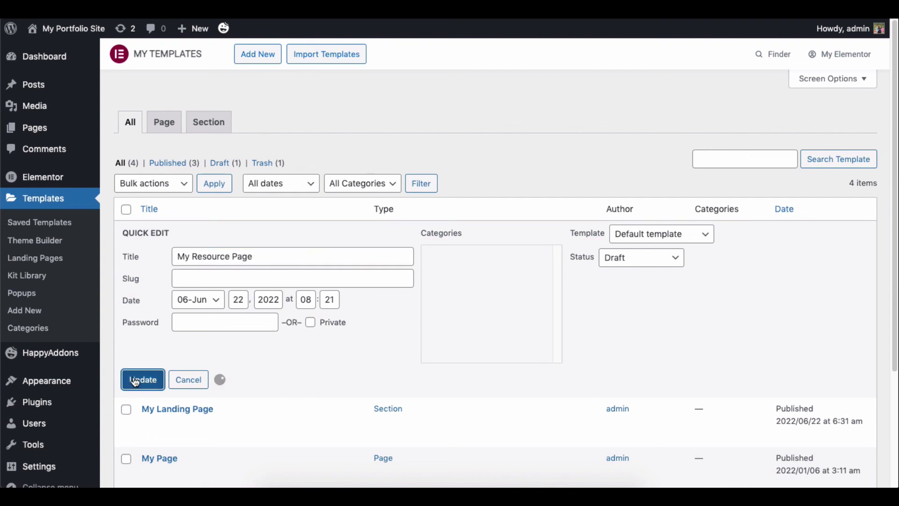
Open My Resource Page in the Elementor editor.
click(170, 259)
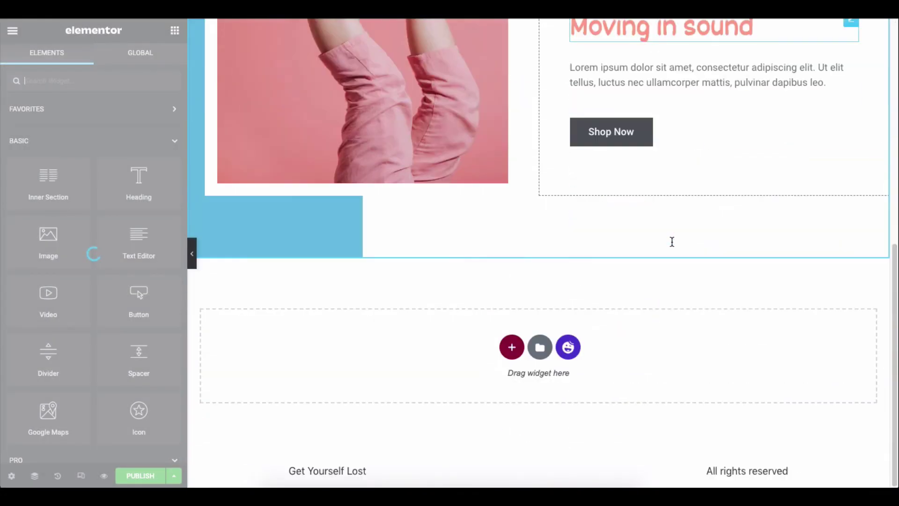
scroll(672, 241, up, 5)
scroll(672, 245, up, 2)
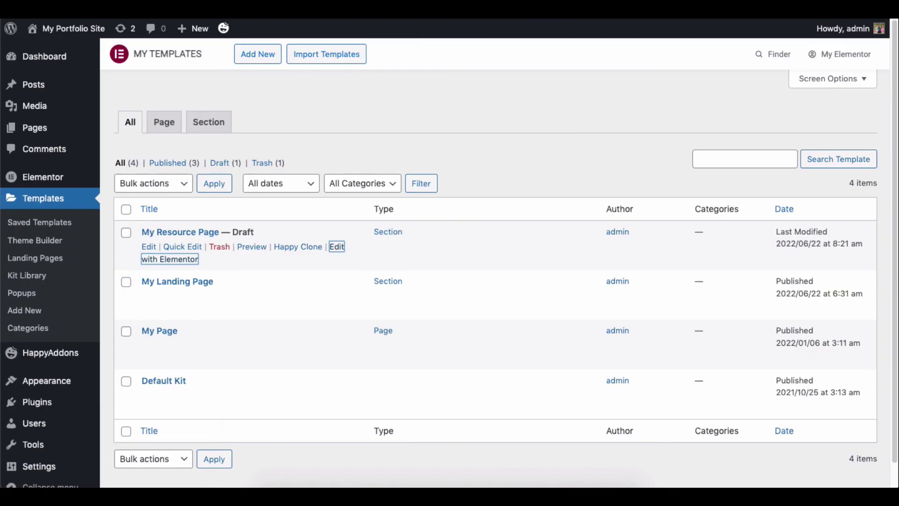